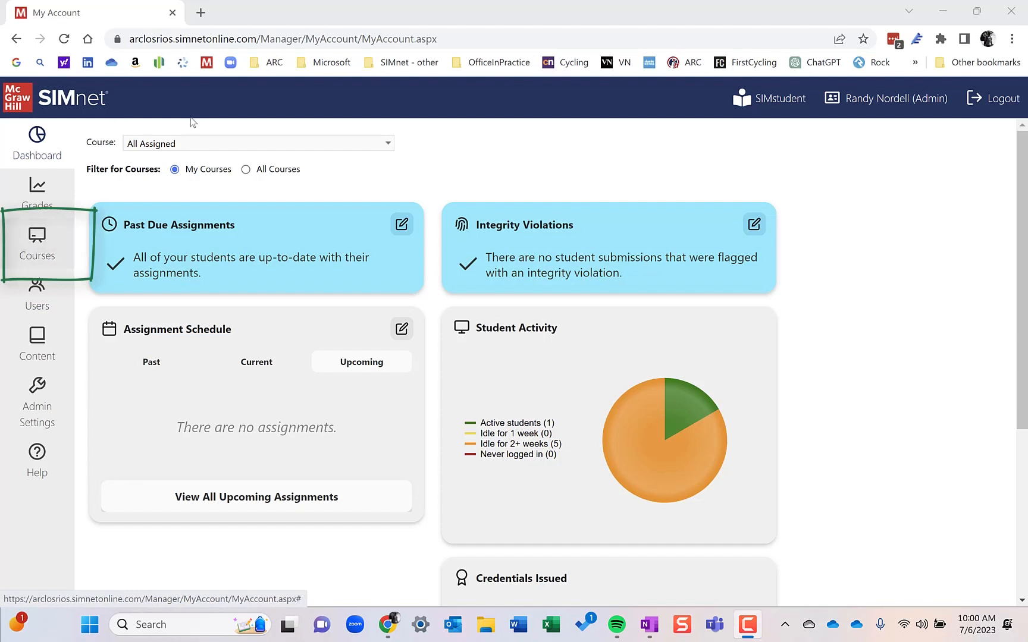
Step: Start a new course titled "CISA 315 - SIMnet Demo Course", with the instructor's last name followed by "- Fall 2024" as section title
left_click(37, 255)
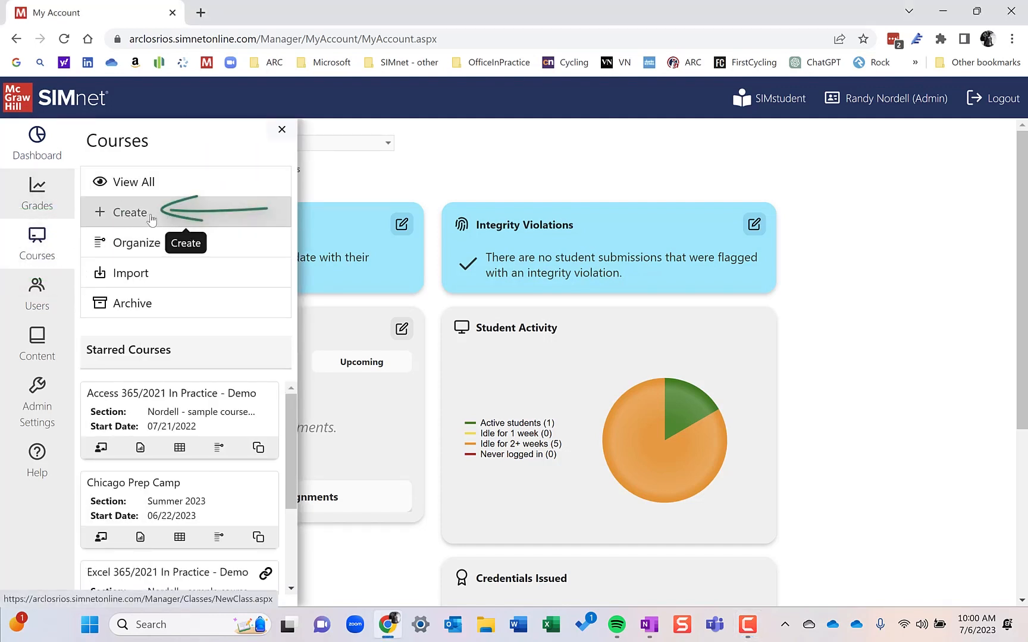
left_click(169, 219)
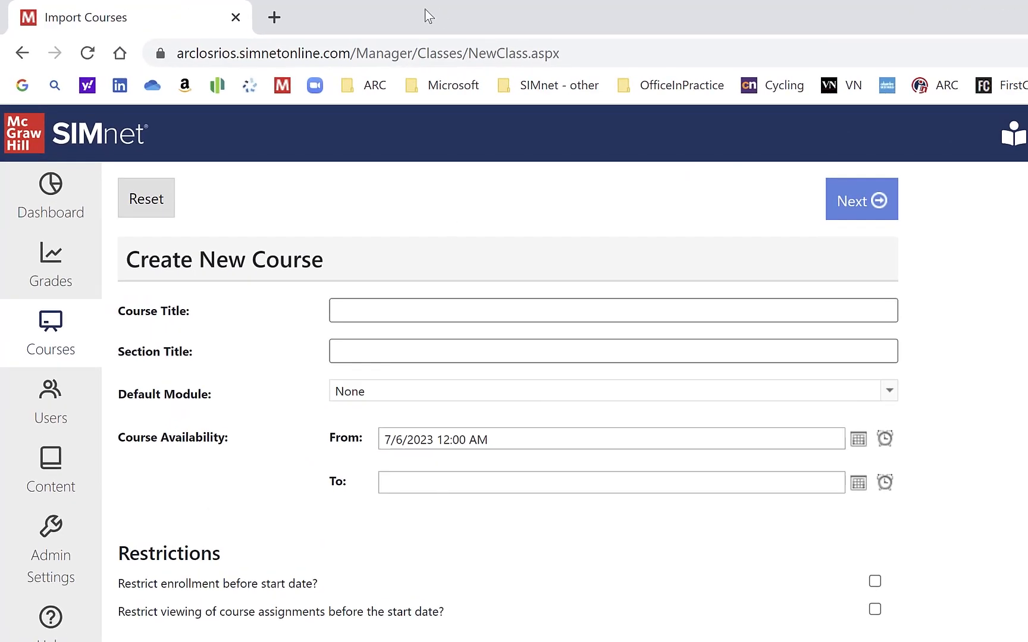
left_click(364, 311)
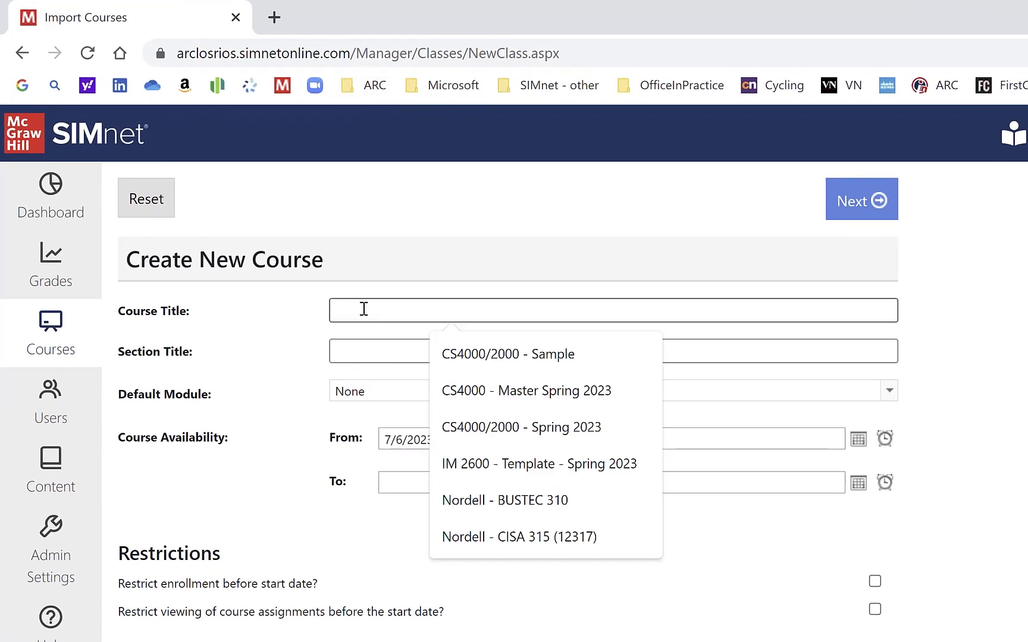
type("CISA 315 - SIMnet Demo Course")
left_click(347, 347)
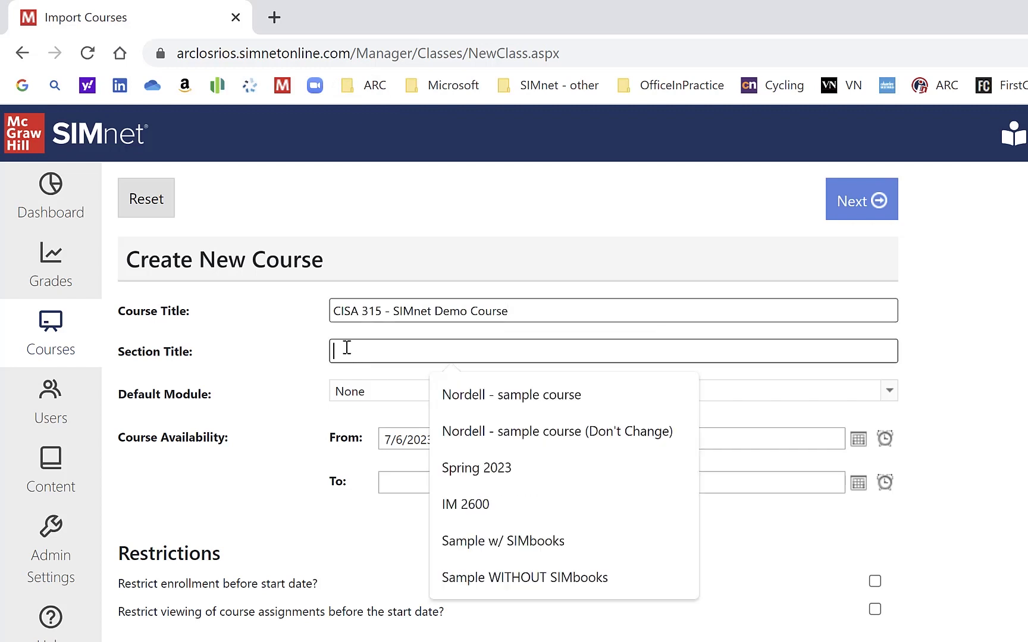
type("Nordell - Fall 2023")
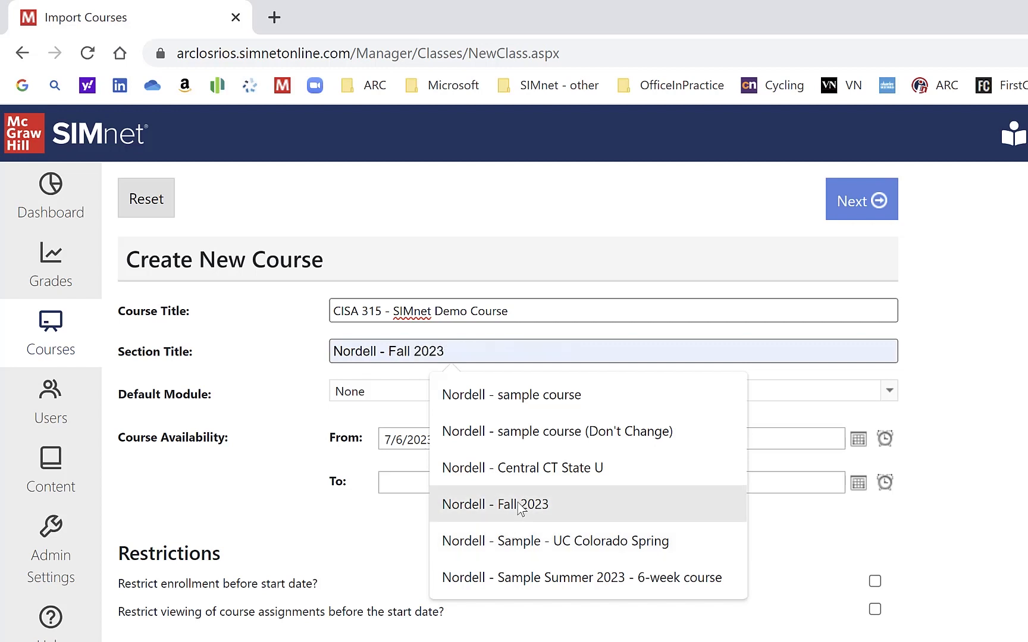
left_click(471, 504)
key("BackSpace")
type("4")
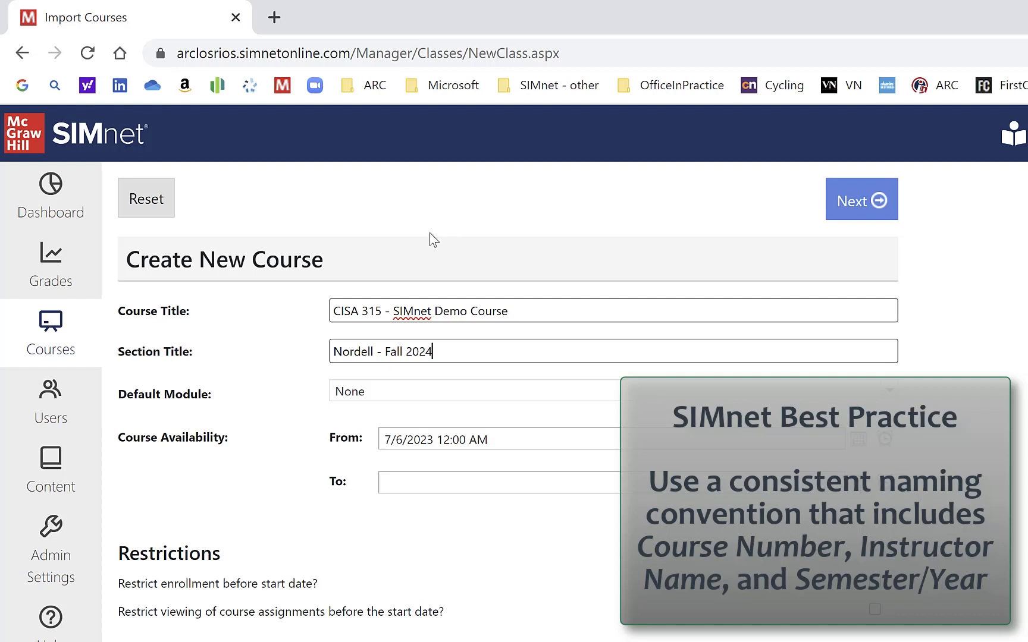
left_click_drag(384, 311, 332, 310)
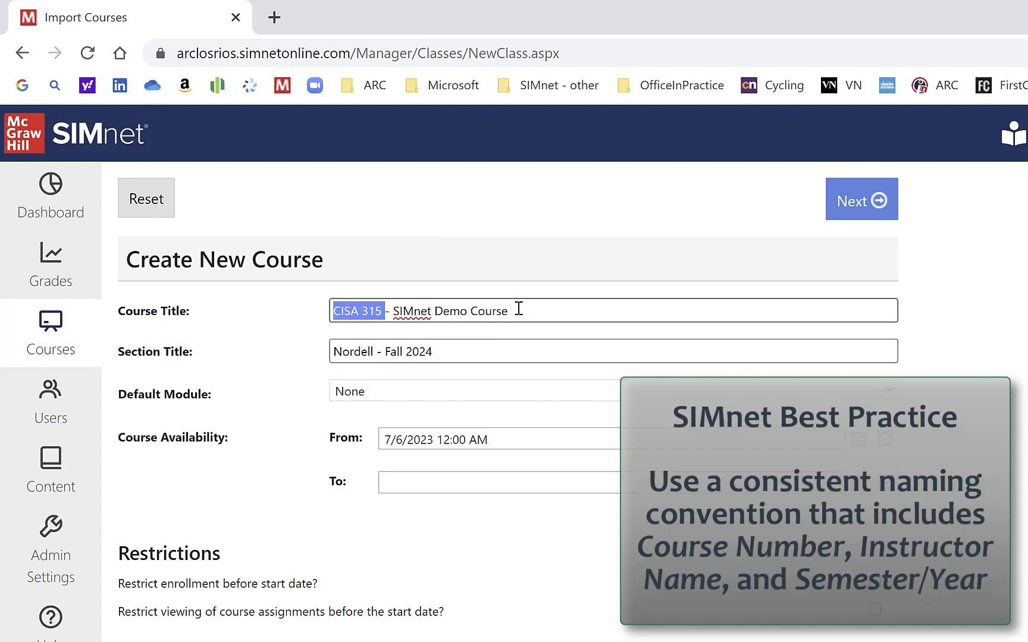
left_click(466, 351)
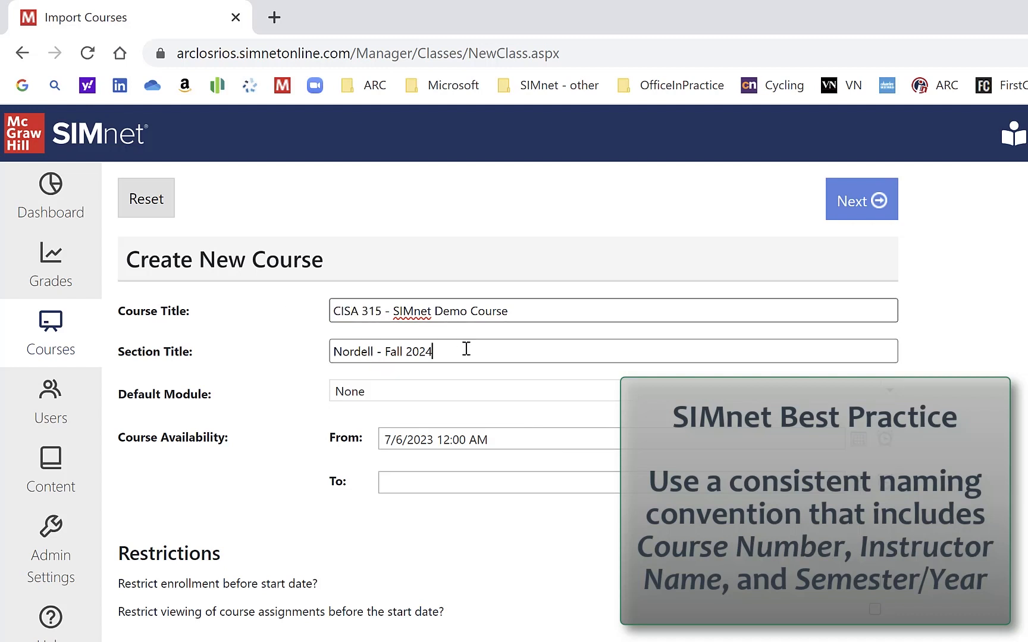
double_click(350, 351)
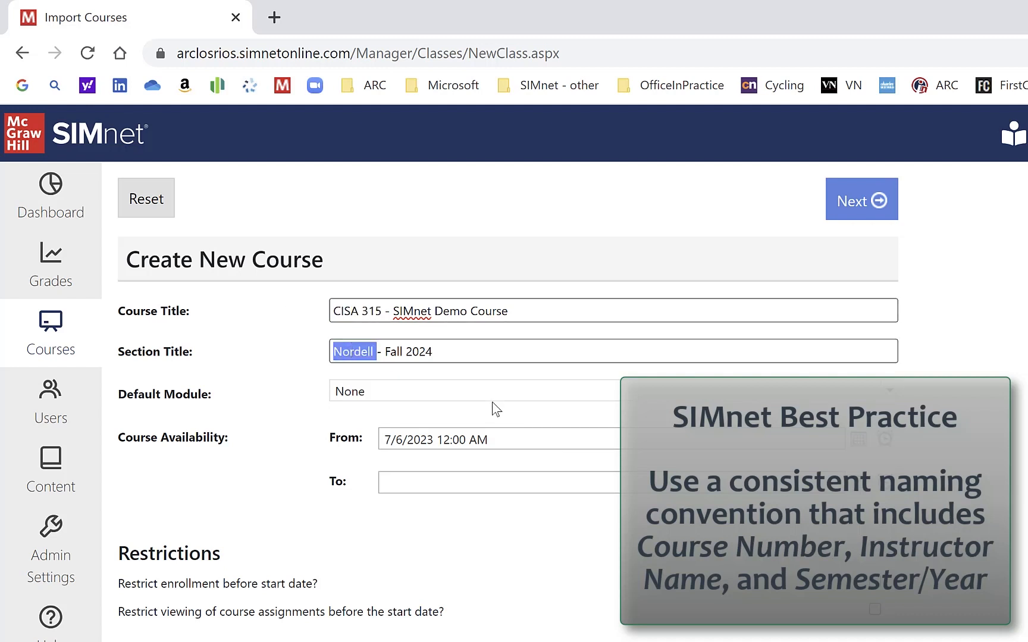
left_click_drag(459, 353, 393, 376)
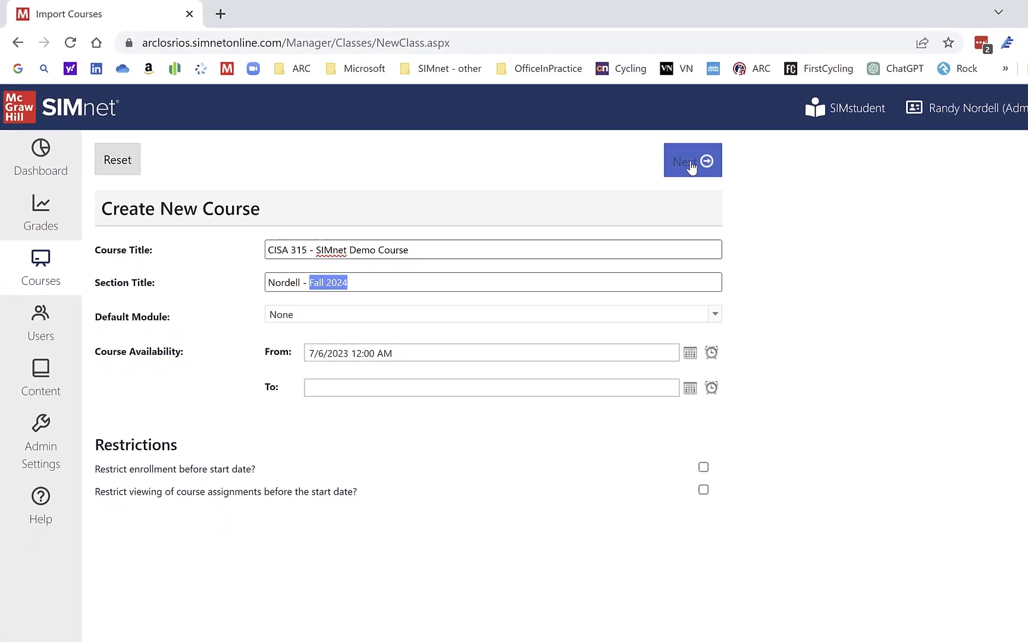
Step: Create the course with the entered details and assign both the instructor's regular account and admin account to it
left_click(690, 166)
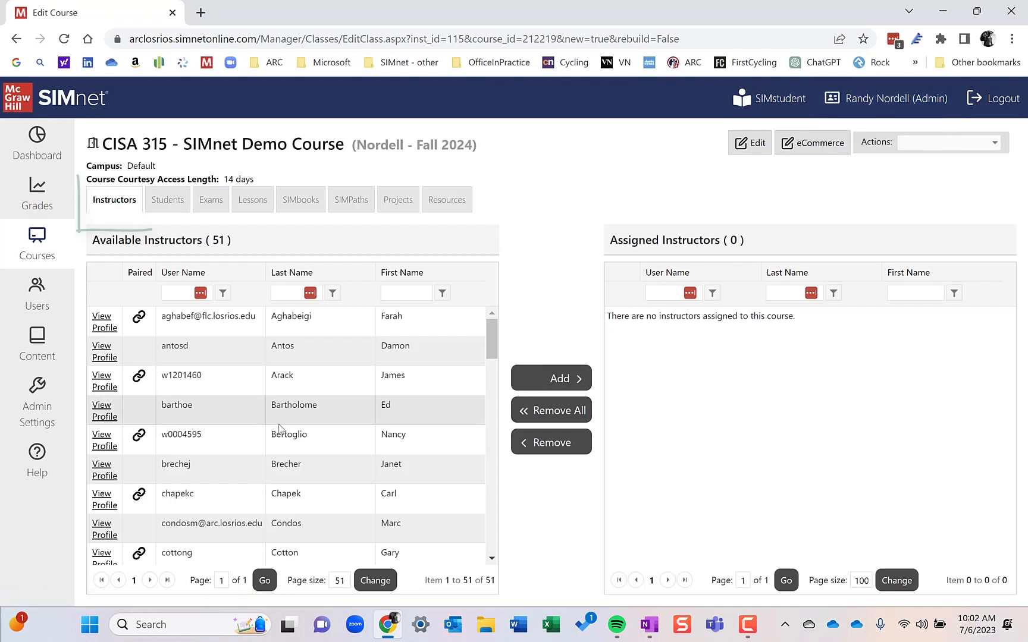
scroll(280, 428, "down", 3)
scroll(281, 429, "up", 3)
scroll(281, 429, "down", 5)
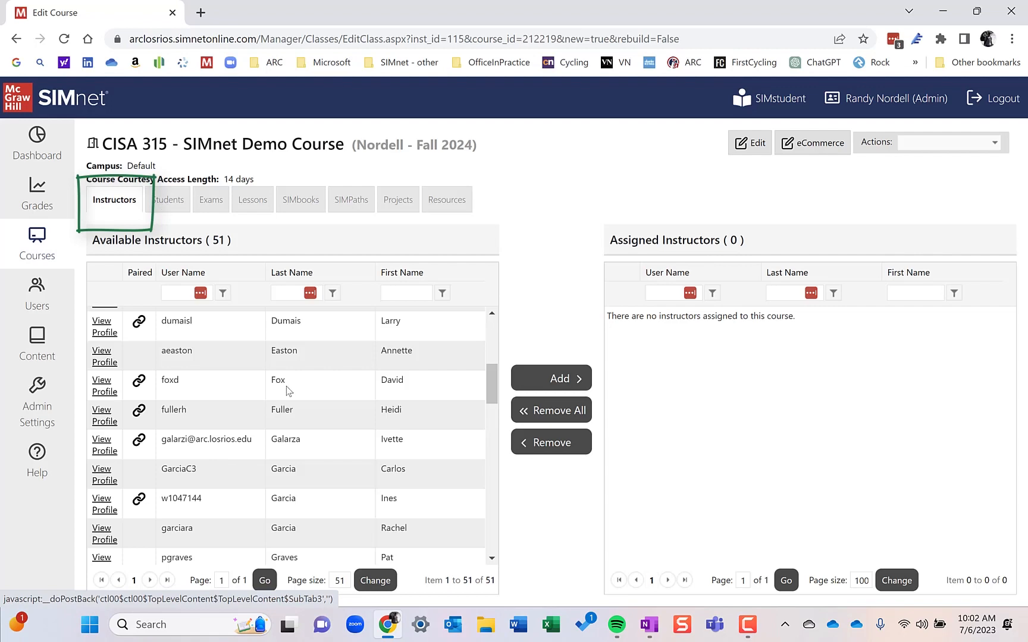
scroll(304, 463, "down", 5)
scroll(303, 463, "down", 4)
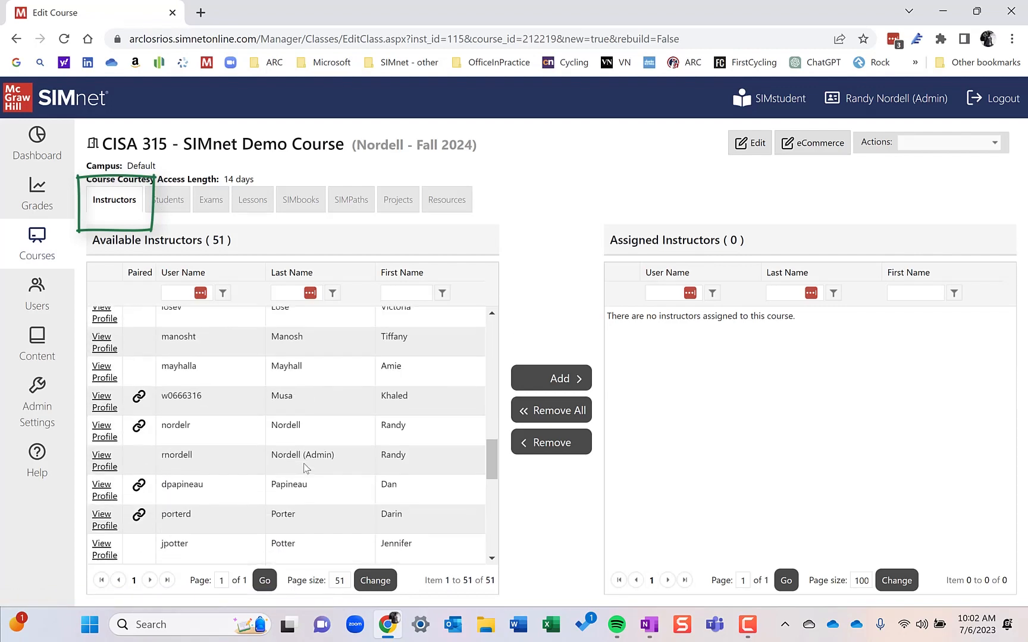
left_click(309, 427)
left_click(319, 458, "ctrl")
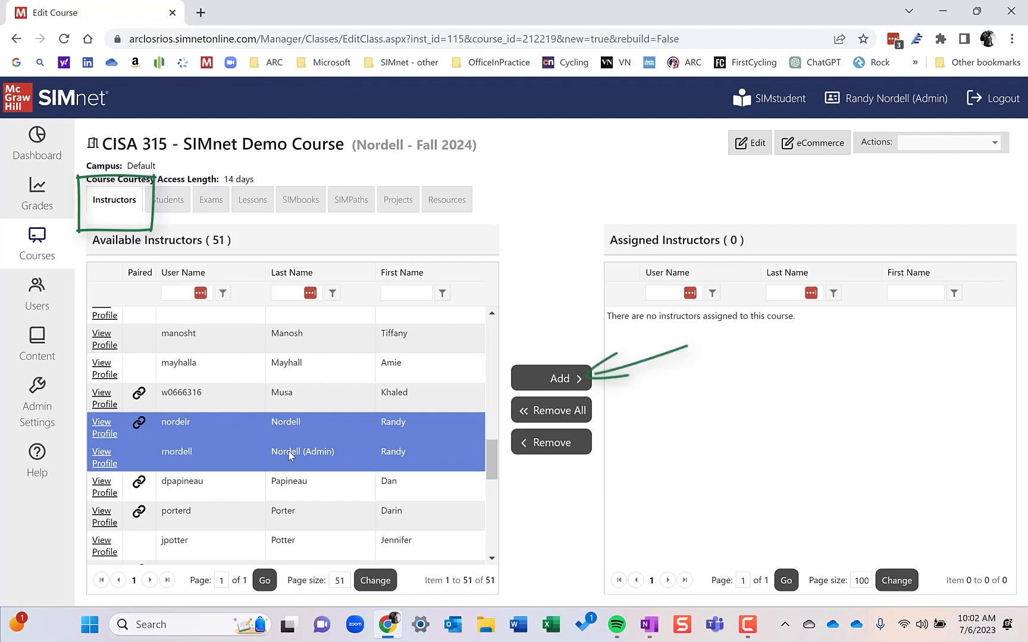
left_click(553, 381)
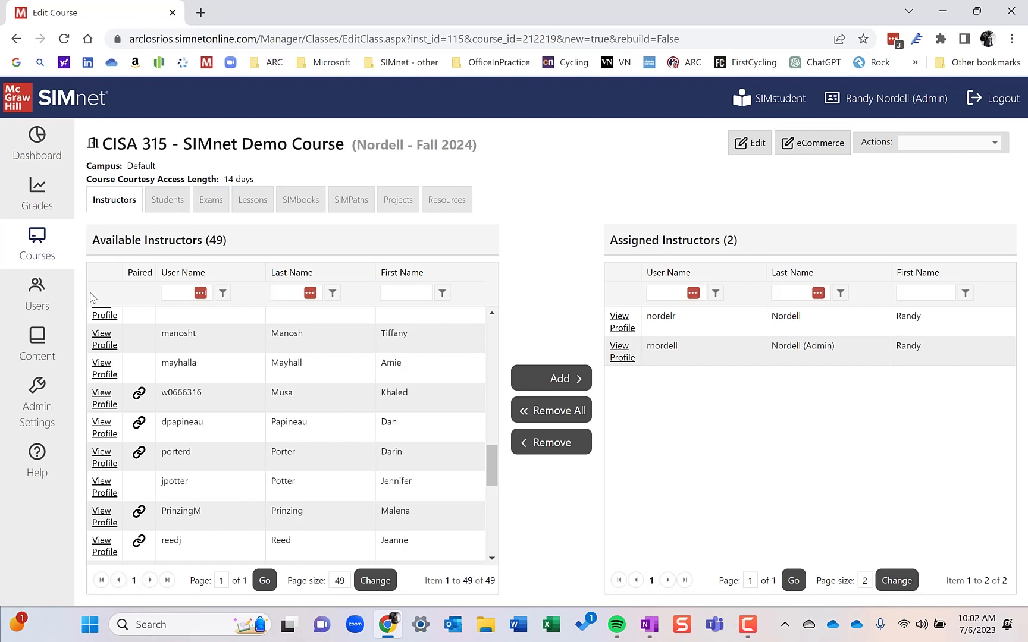
Step: Show all courses and star CISA 315 - SIMnet Demo Course
left_click(39, 250)
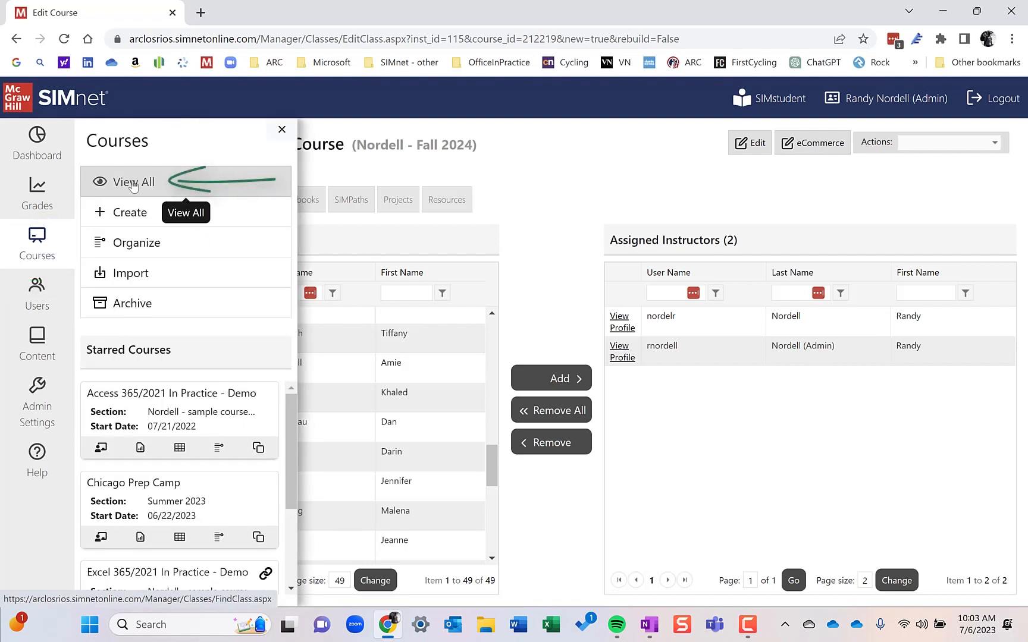
left_click(132, 187)
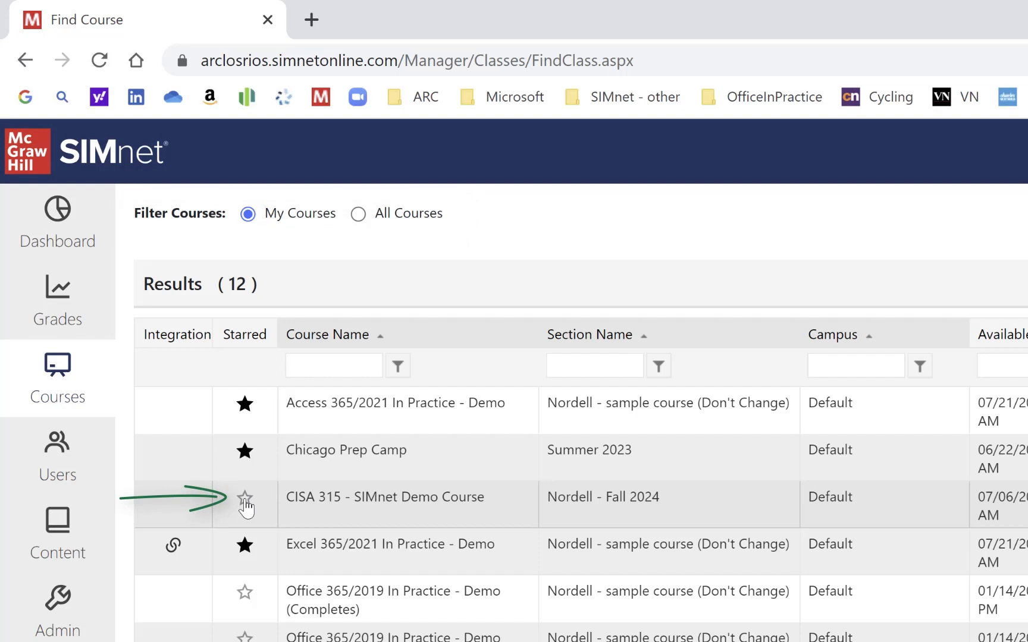
left_click(245, 502)
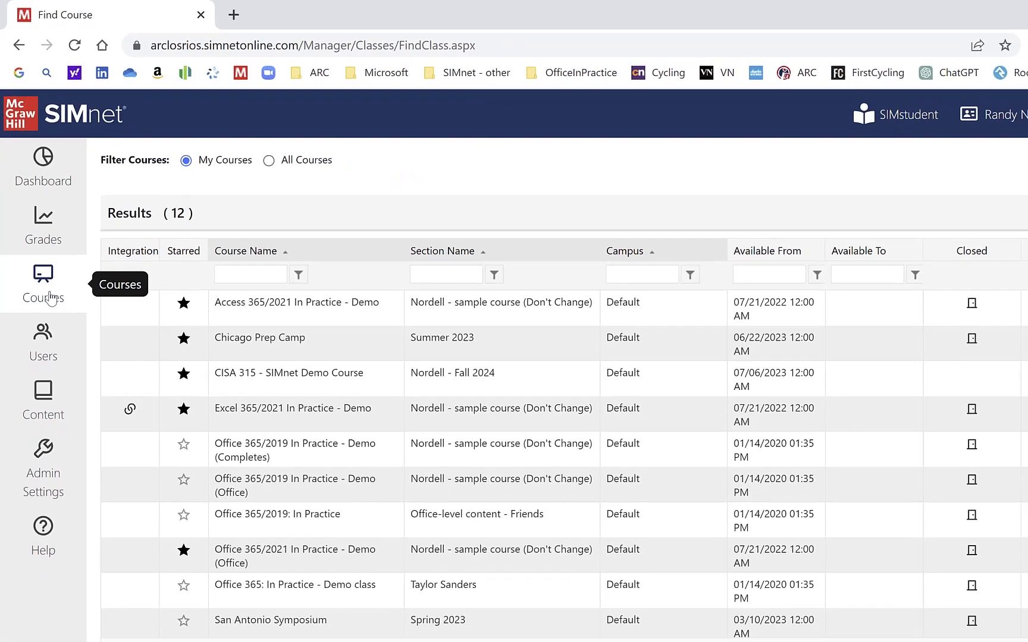
Step: Look through the starred courses for the CISA 315 demo course and return to the full course list
left_click(51, 295)
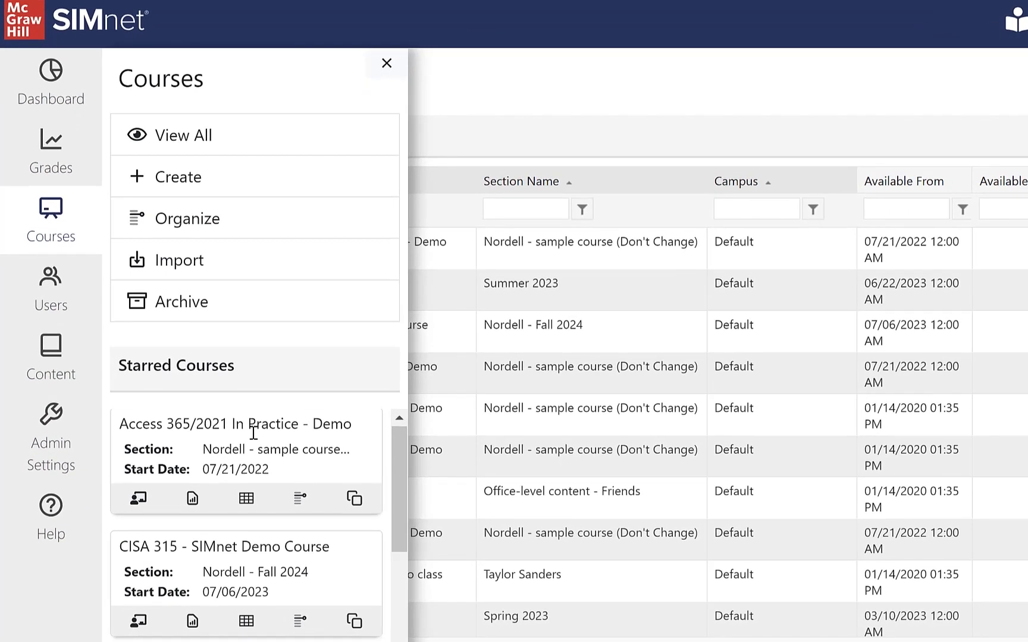
scroll(252, 432, "down", 4)
scroll(246, 442, "up", 3)
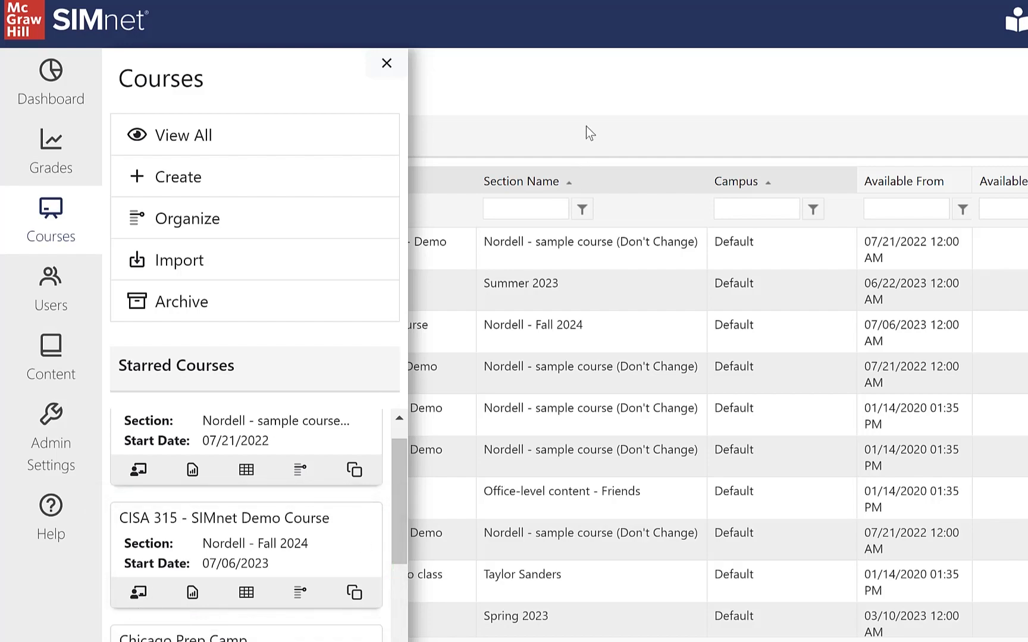
left_click(646, 78)
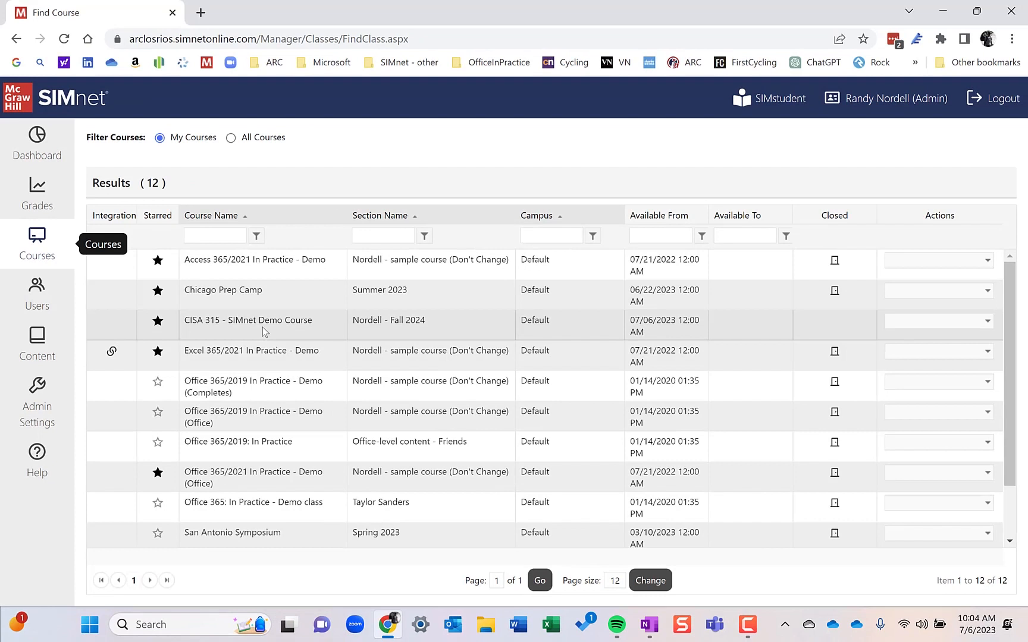
Step: View the available actions for CISA 315 - SIMnet Demo Course, and open its Edit/Assign page from the starred courses
left_click(921, 321)
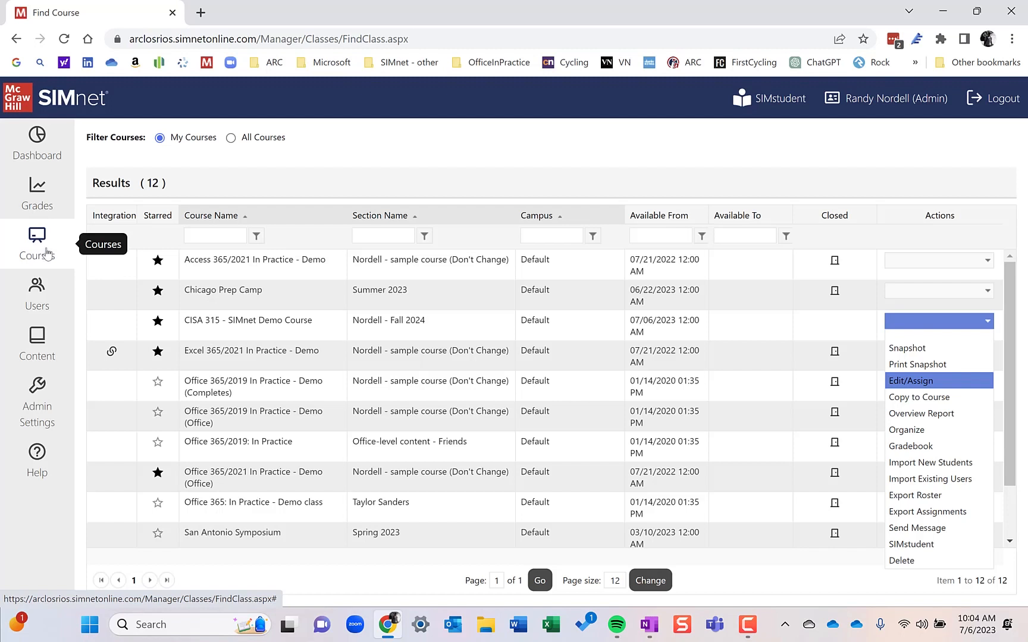
left_click(48, 255)
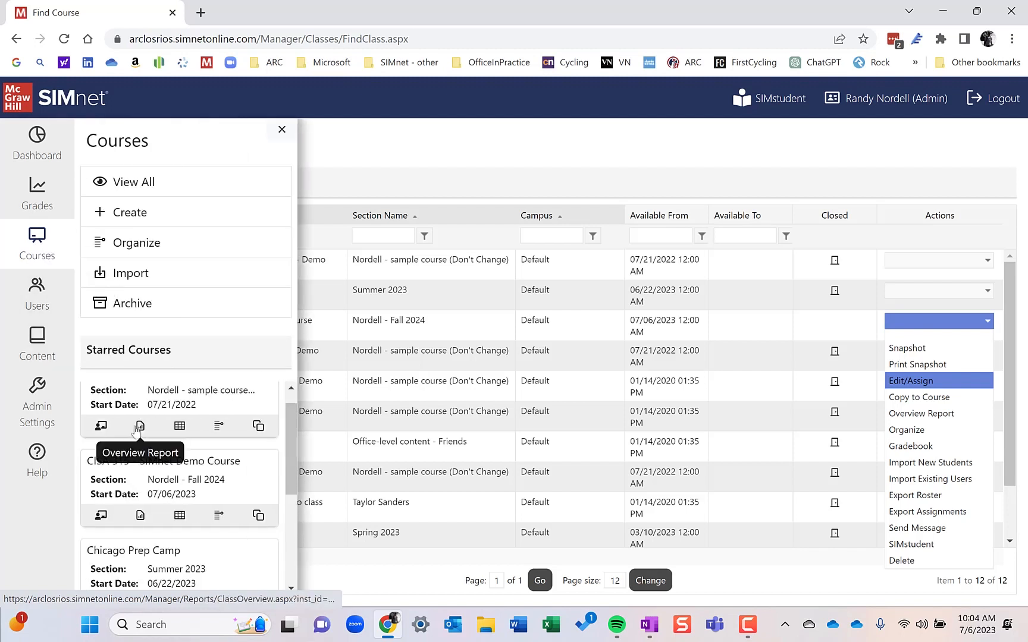
scroll(138, 421, "up", 1)
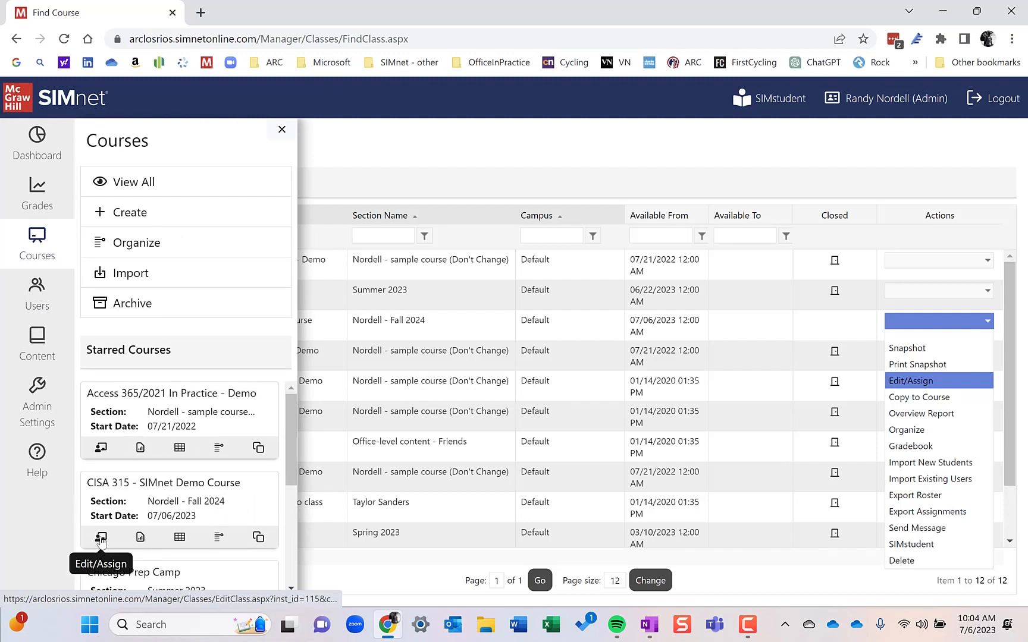
left_click(101, 539)
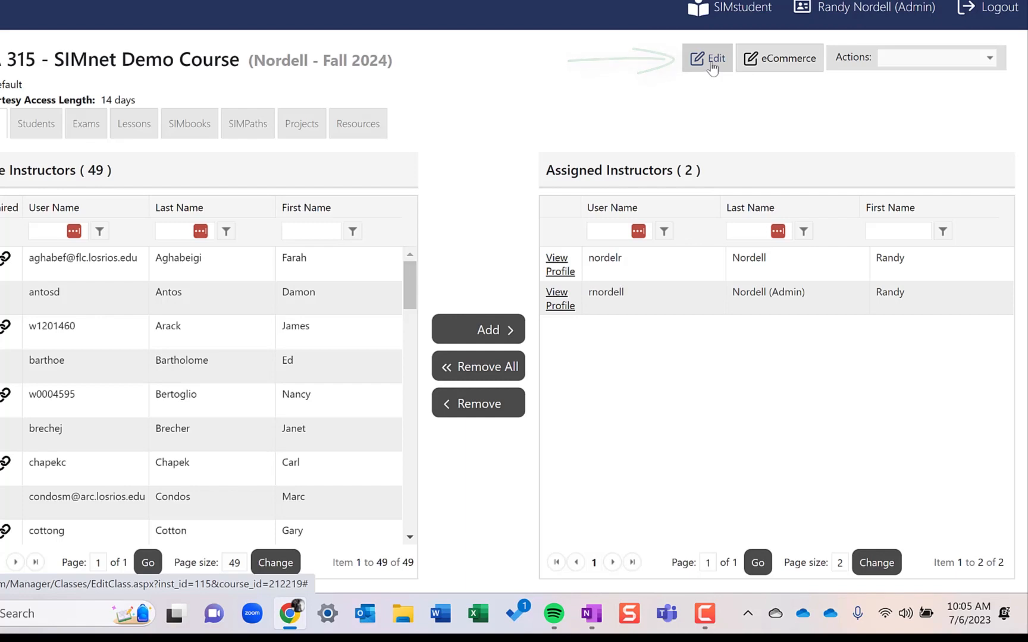
Step: Open the details of the CISA 315 demo course for editing and mark its registration as closed
left_click(712, 66)
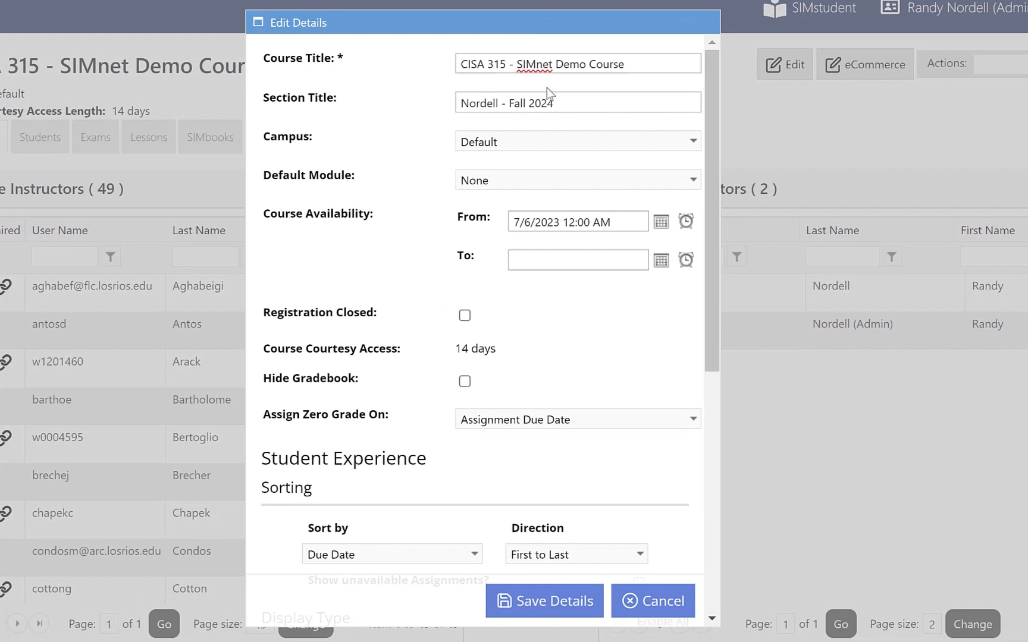
left_click(527, 100)
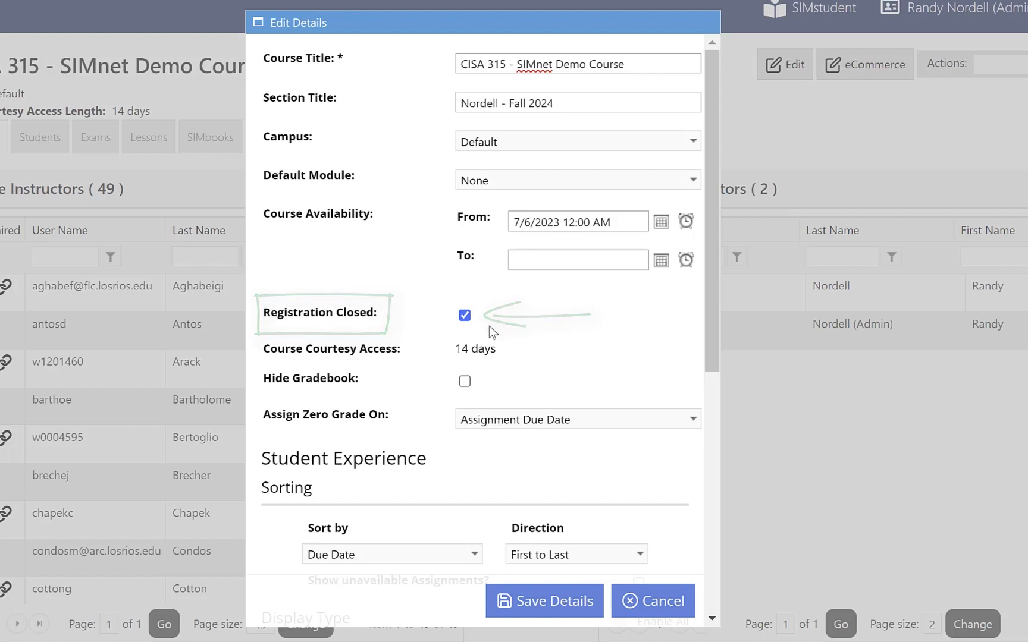
Step: Set the student assignment sorting to Custom Order in the course details
scroll(514, 327, "down", 1)
scroll(514, 327, "down", 2)
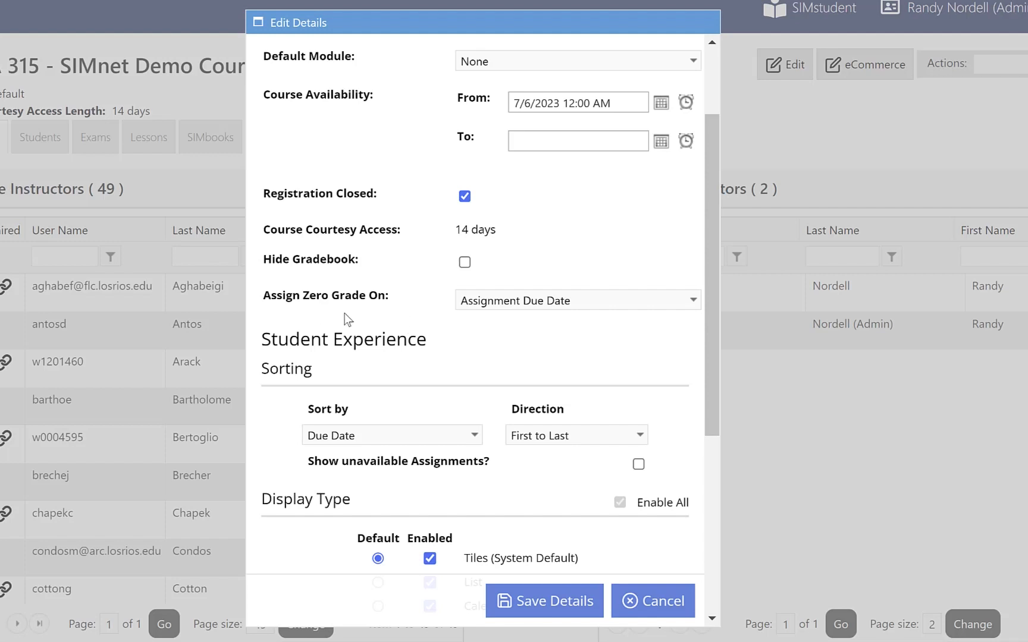
scroll(416, 360, "down", 2)
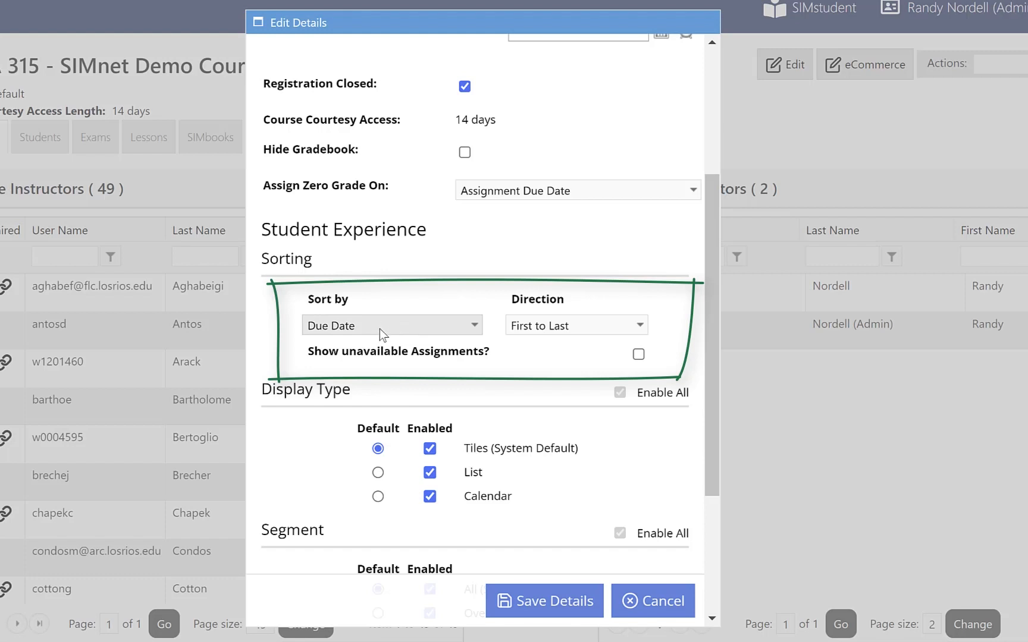
left_click(381, 330)
left_click(379, 344)
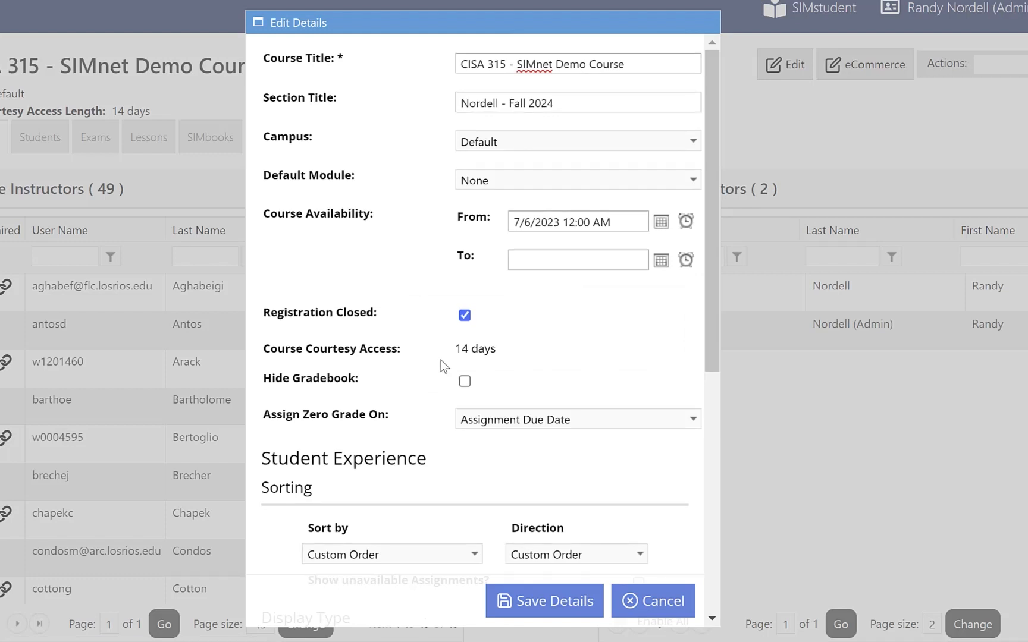
Step: Review the display type, segment, restriction, sorting and registration settings in the course details
scroll(442, 363, "down", 5)
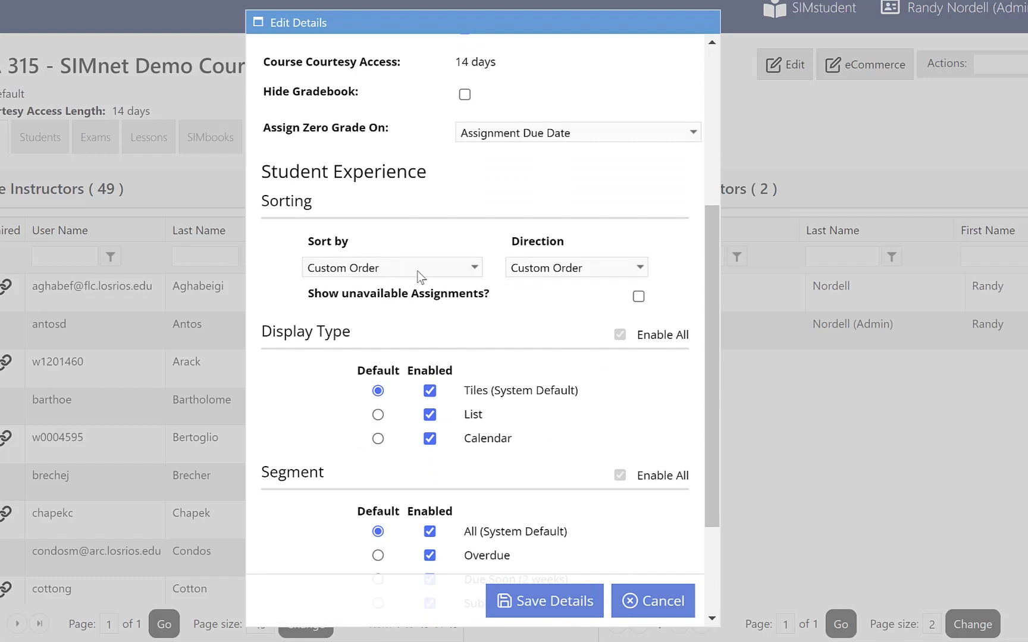
scroll(537, 401, "down", 2)
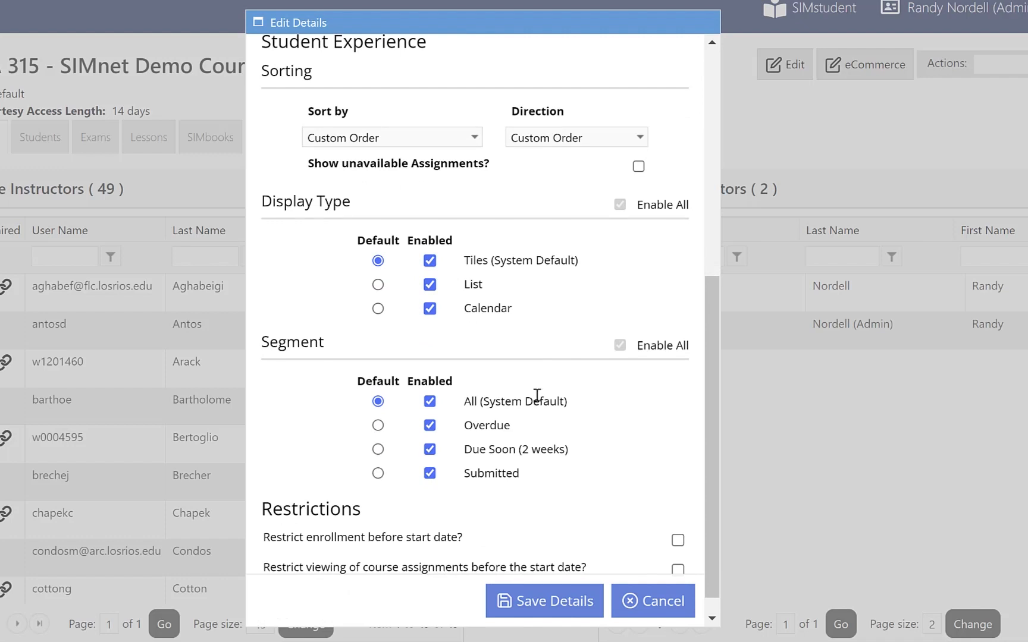
scroll(539, 383, "up", 1)
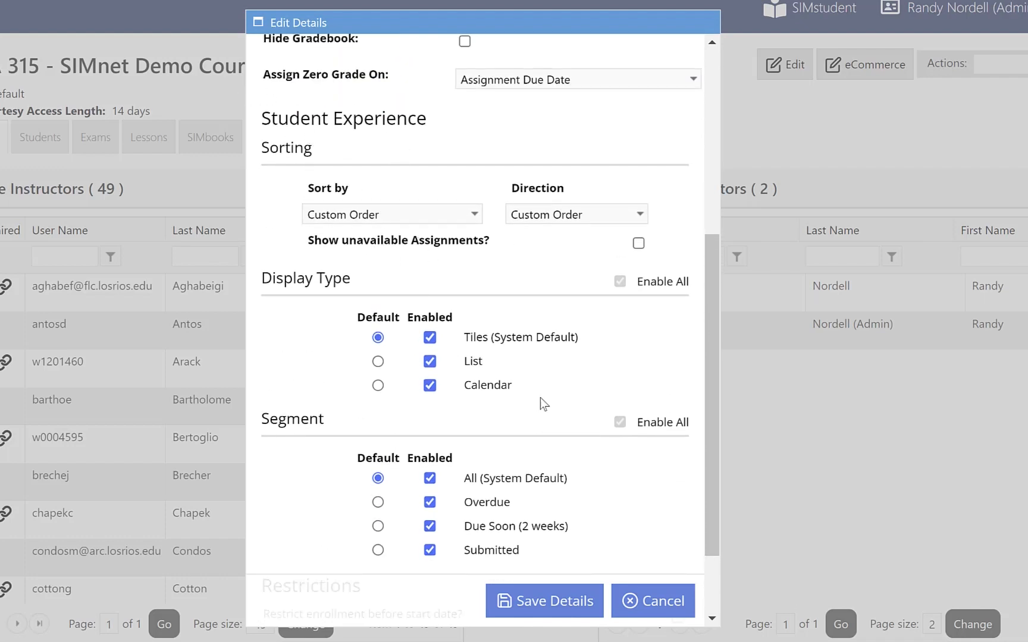
scroll(541, 397, "down", 1)
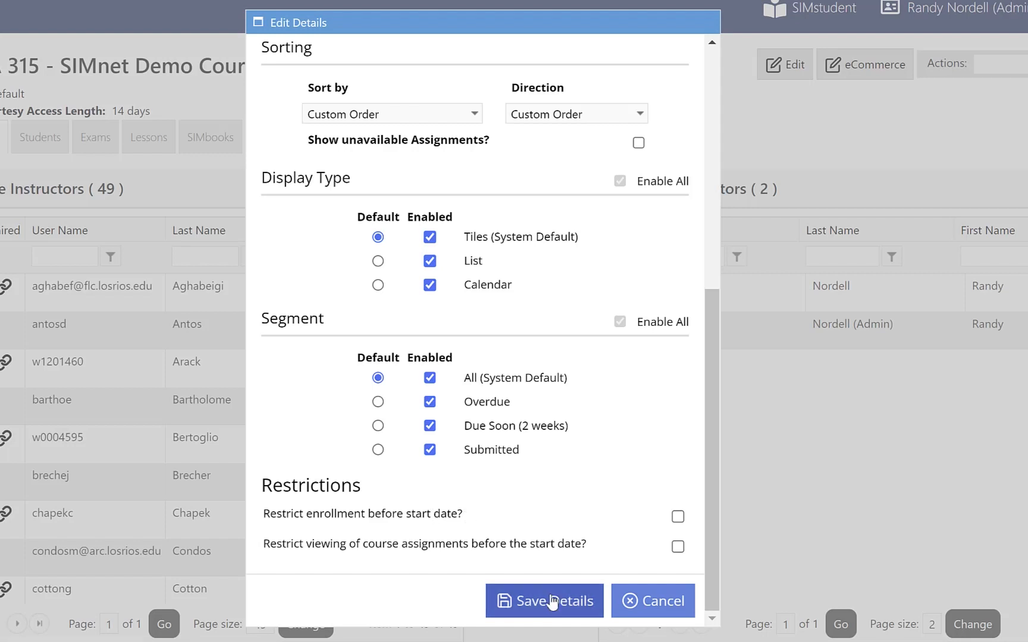
scroll(559, 531, "up", 1)
scroll(560, 530, "up", 5)
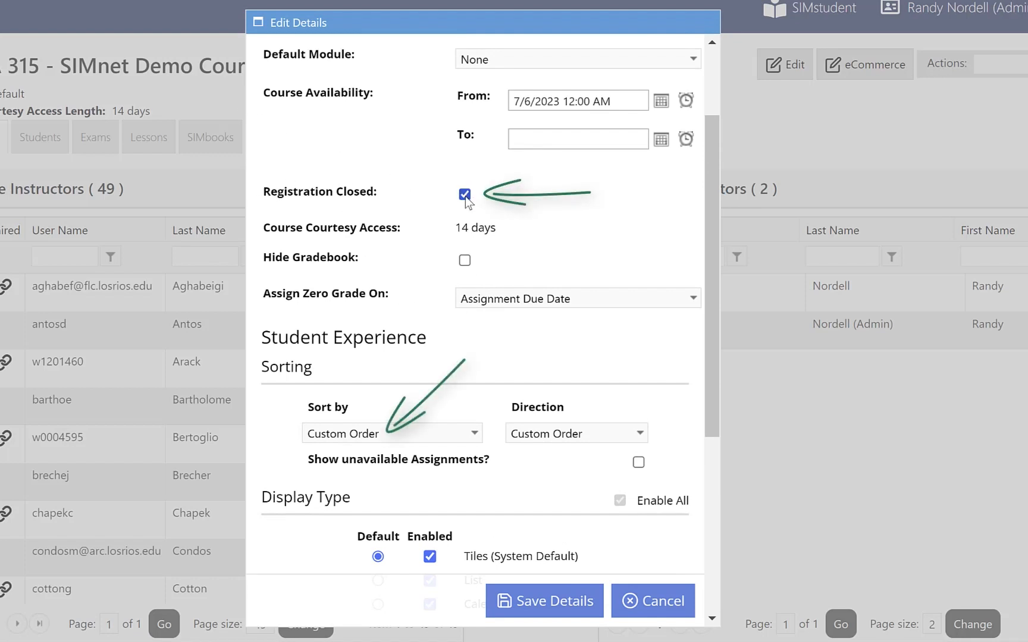
Step: Check the remaining student experience and restriction settings of the CISA 315 demo course, and save the course details
scroll(381, 409, "down", 1)
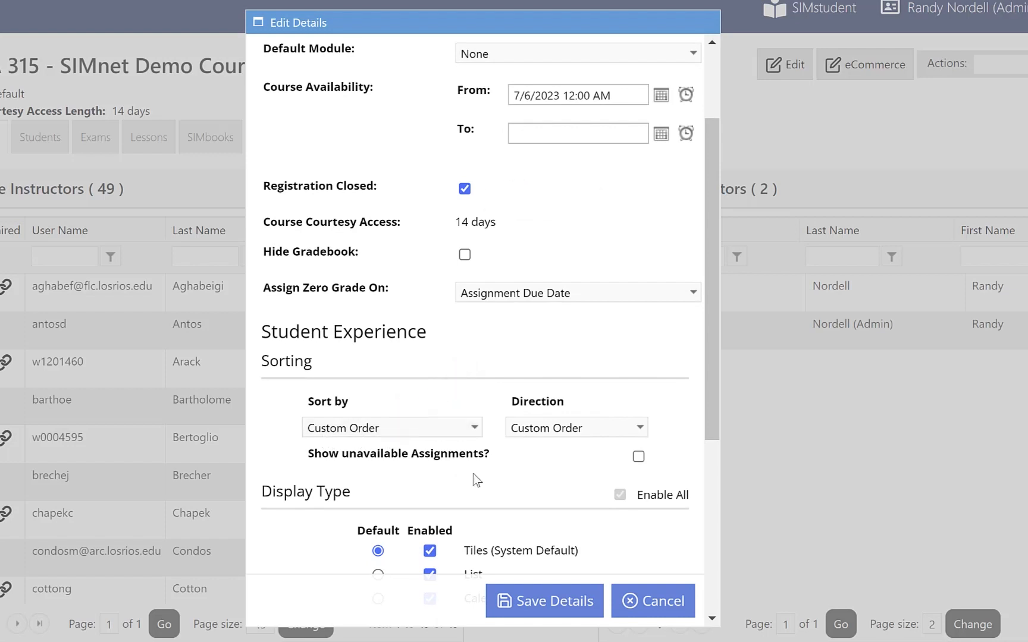
scroll(480, 473, "down", 1)
scroll(480, 473, "down", 5)
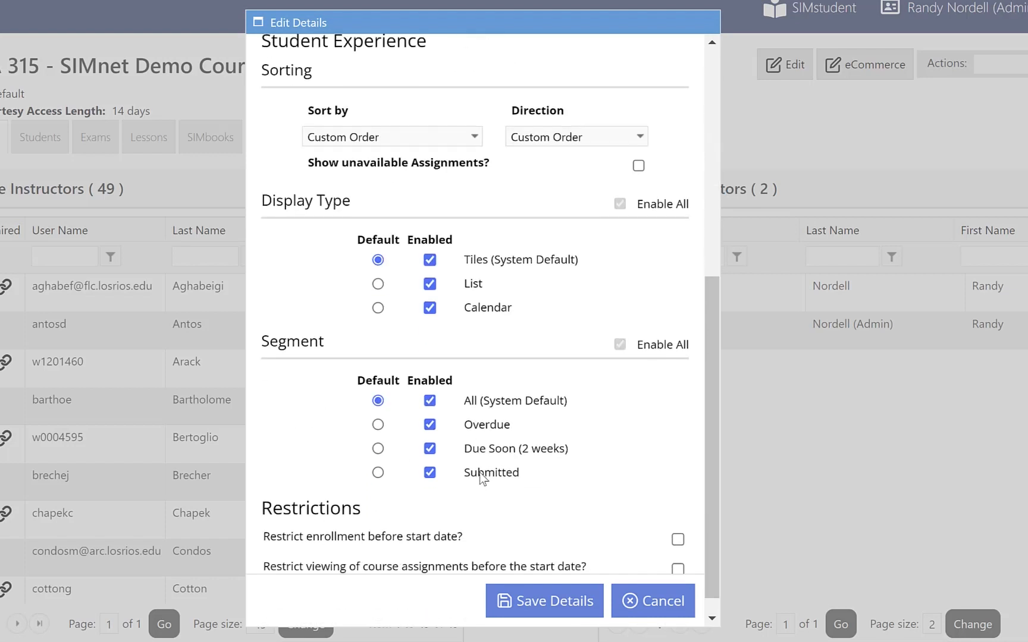
left_click(553, 604)
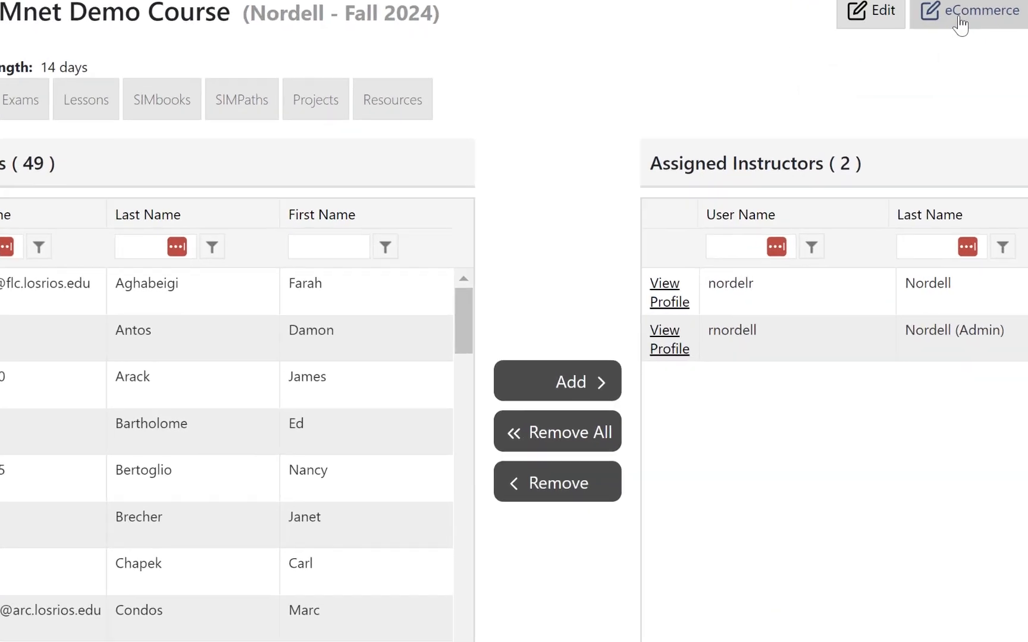
Step: Assign the SIMnet 365/2021 In Practice Excel Complete eCommerce code offer to the course and save the assignment
left_click(857, 76)
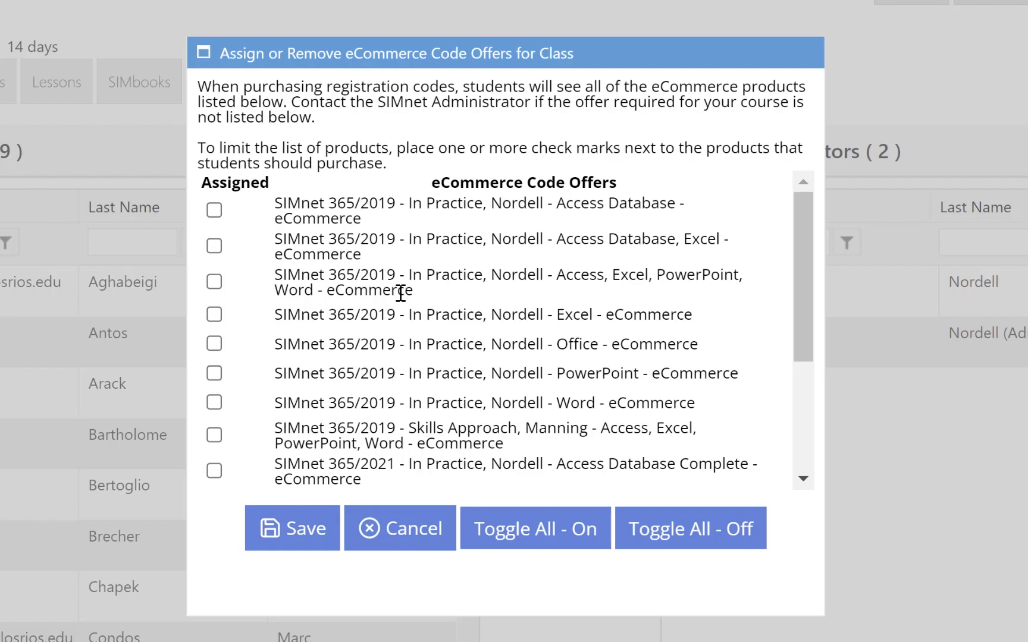
scroll(400, 292, "down", 3)
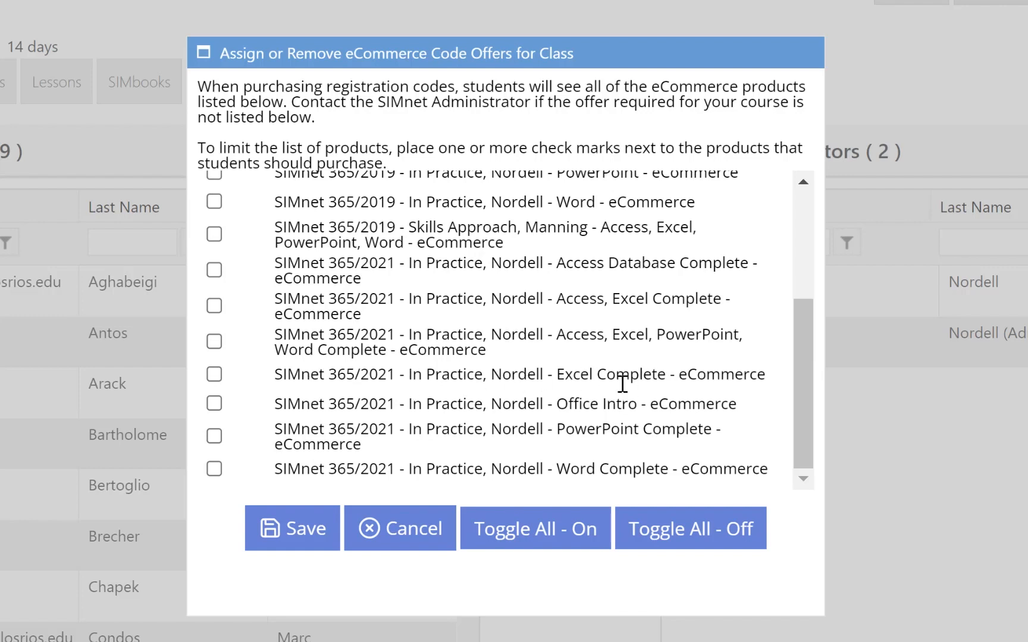
left_click(214, 375)
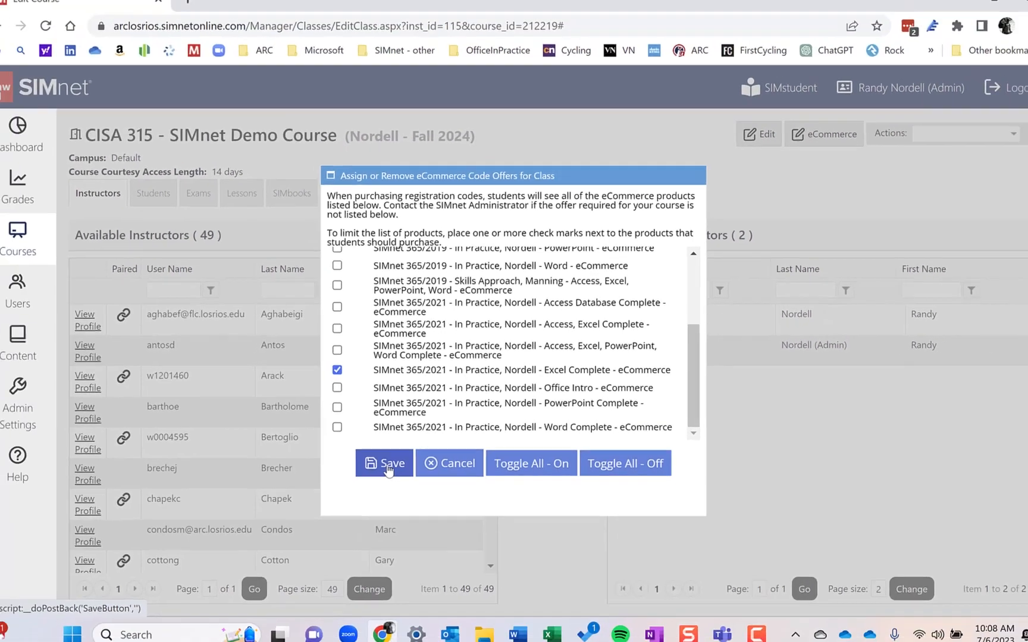
left_click(299, 538)
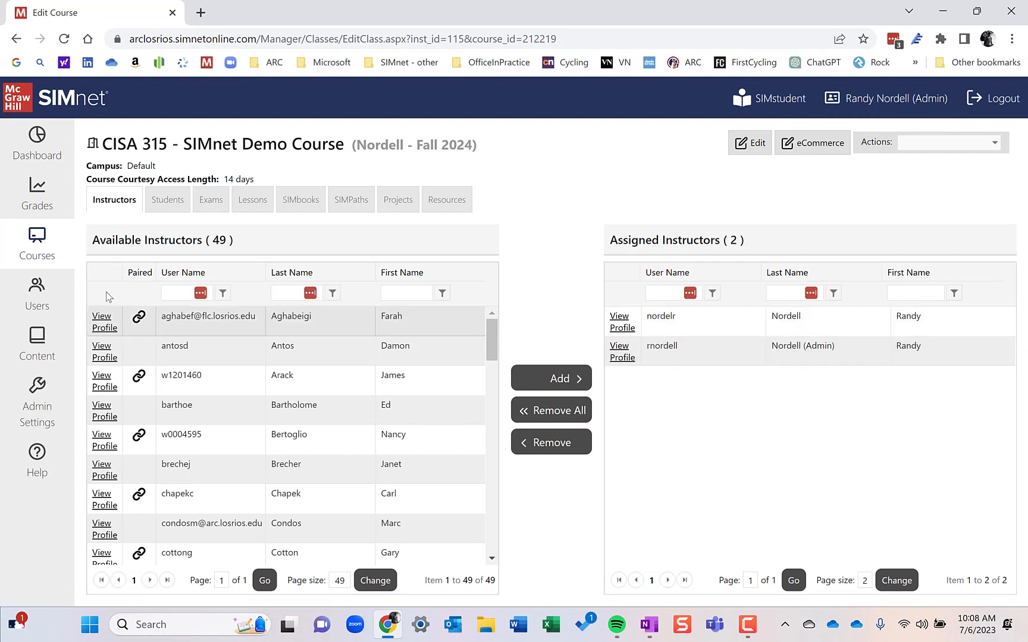
Step: View the CISA 315 - SIMnet Demo Course shortcuts among the starred courses, and close the course list
left_click(50, 254)
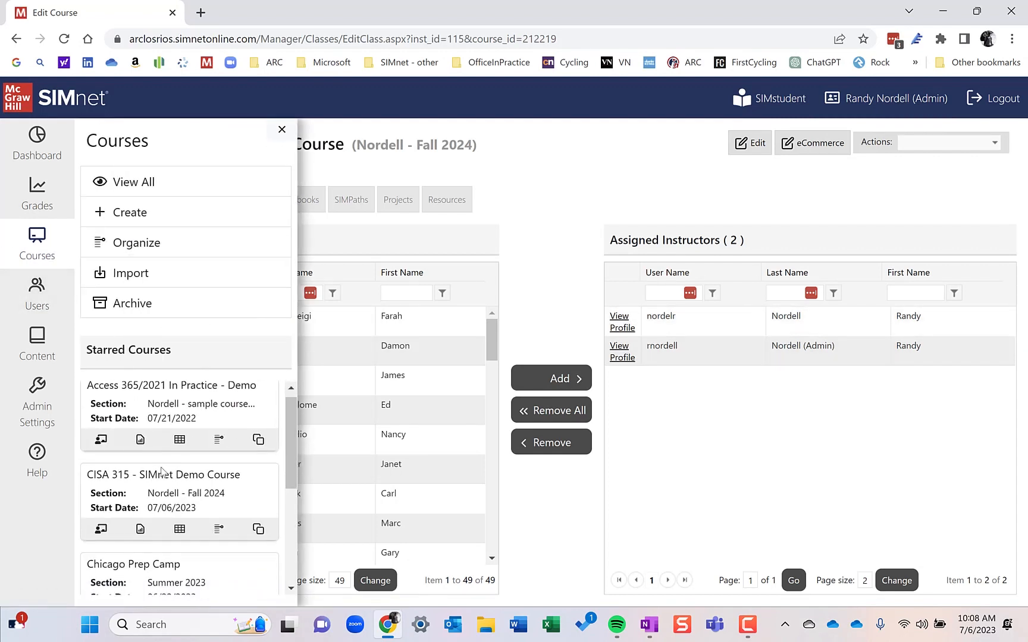
scroll(162, 472, "down", 1)
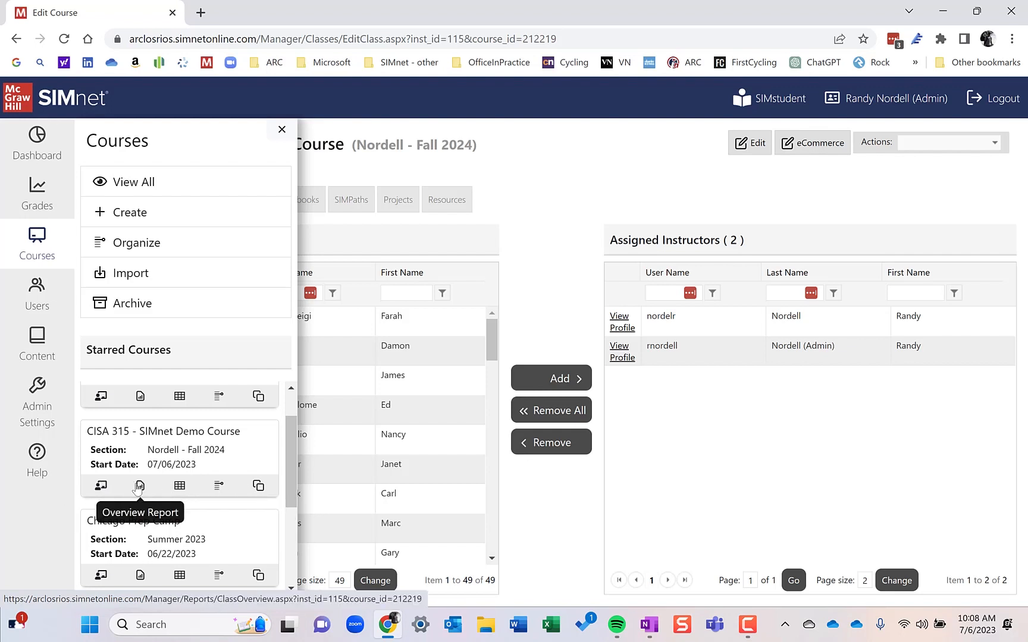
left_click(540, 247)
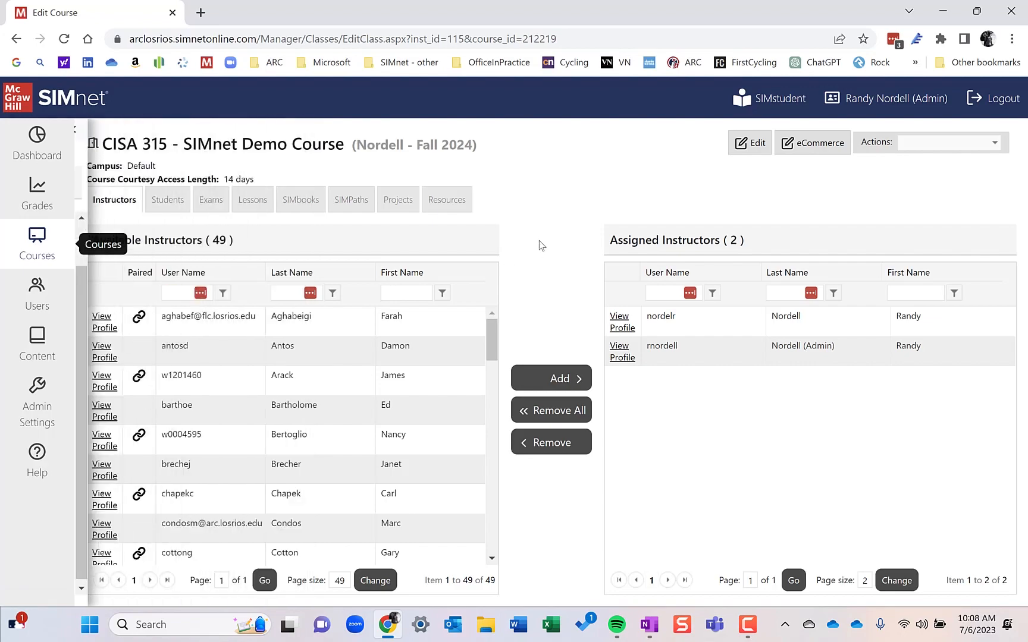